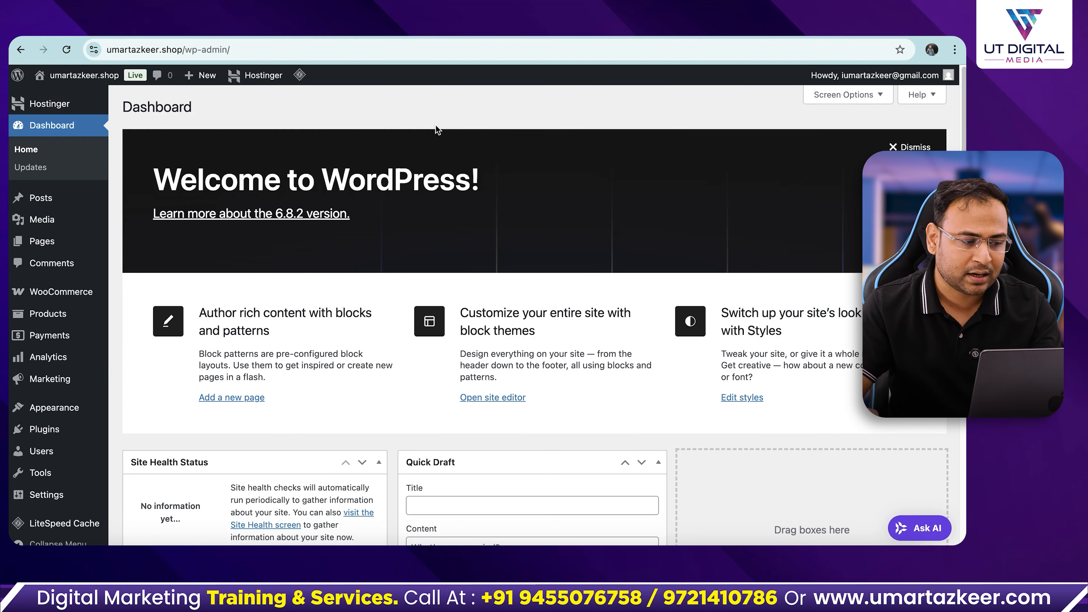
key("super+l")
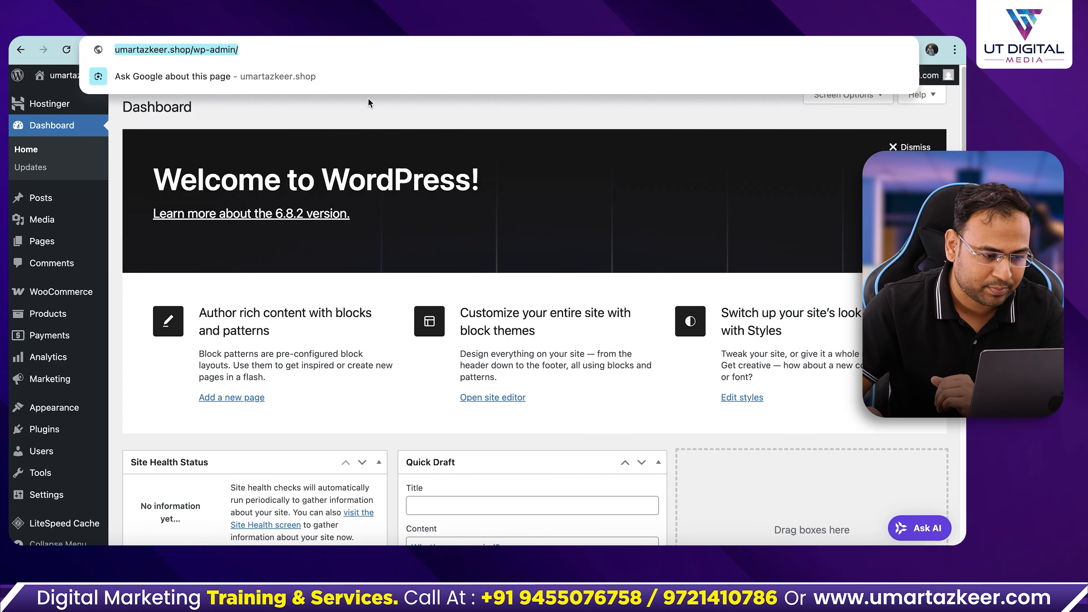
key("Escape")
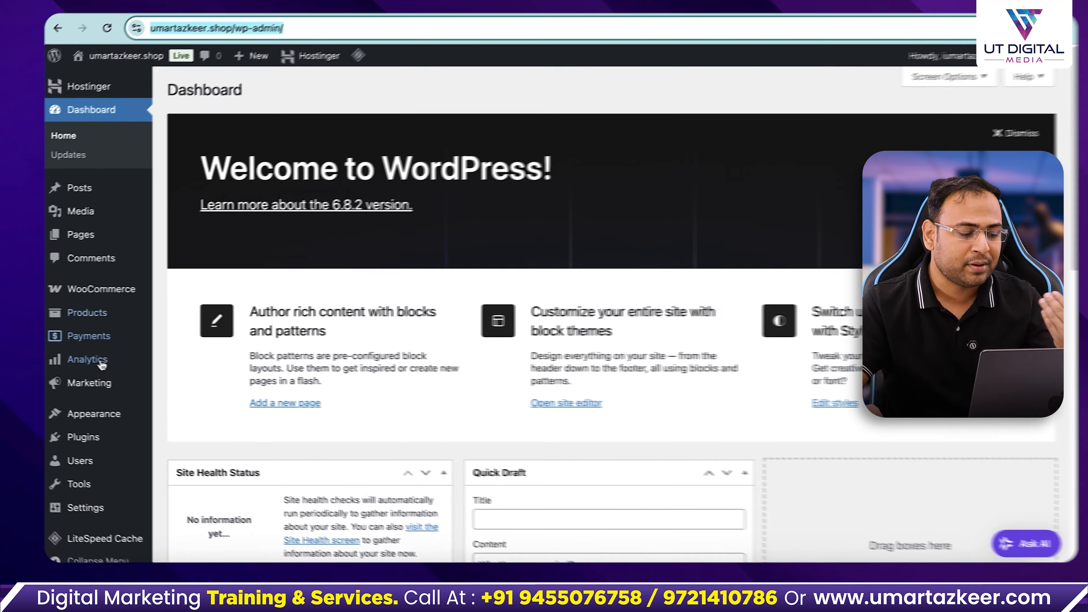
Open the list of installed plugins and examine the Hostinger AI, Easy Onboarding, Hostinger Tools and WordPress MCP entries
scroll(102, 365, "down", 2)
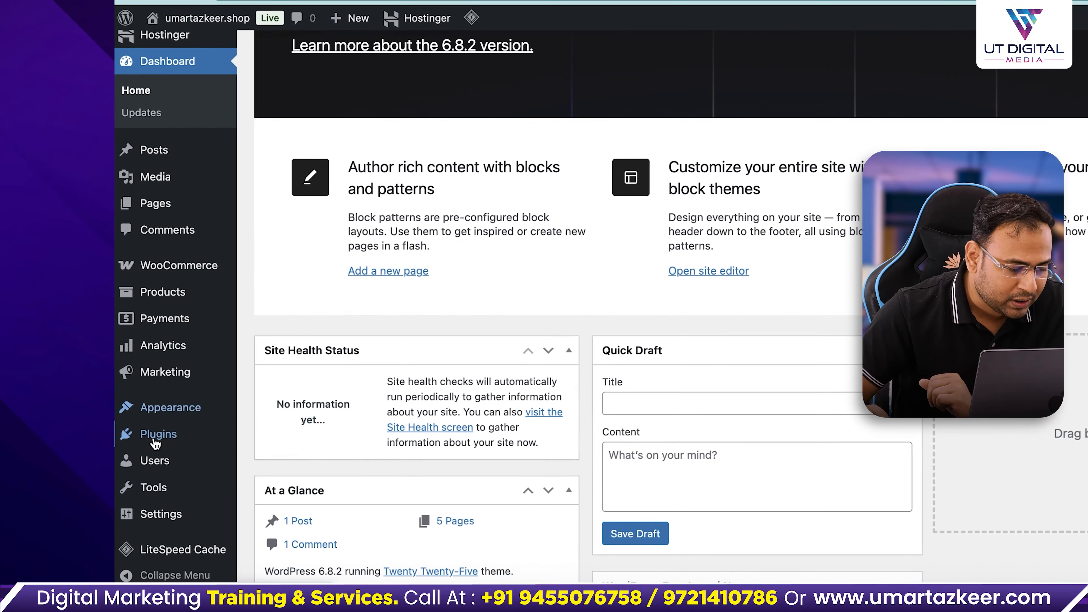
mouse_move(155, 444)
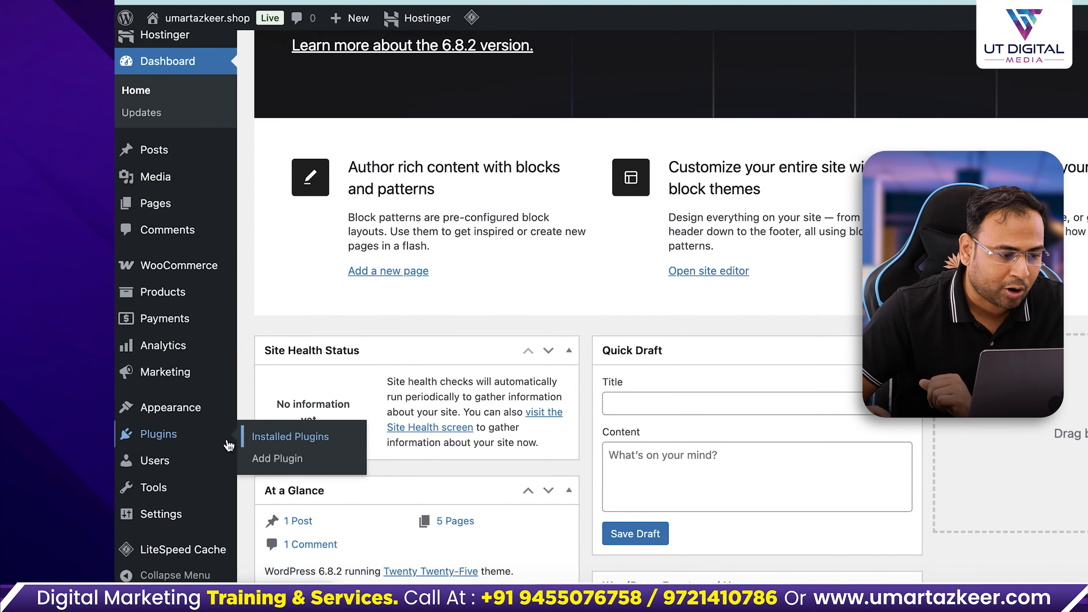
left_click(249, 436)
left_click_drag(357, 237, 301, 235)
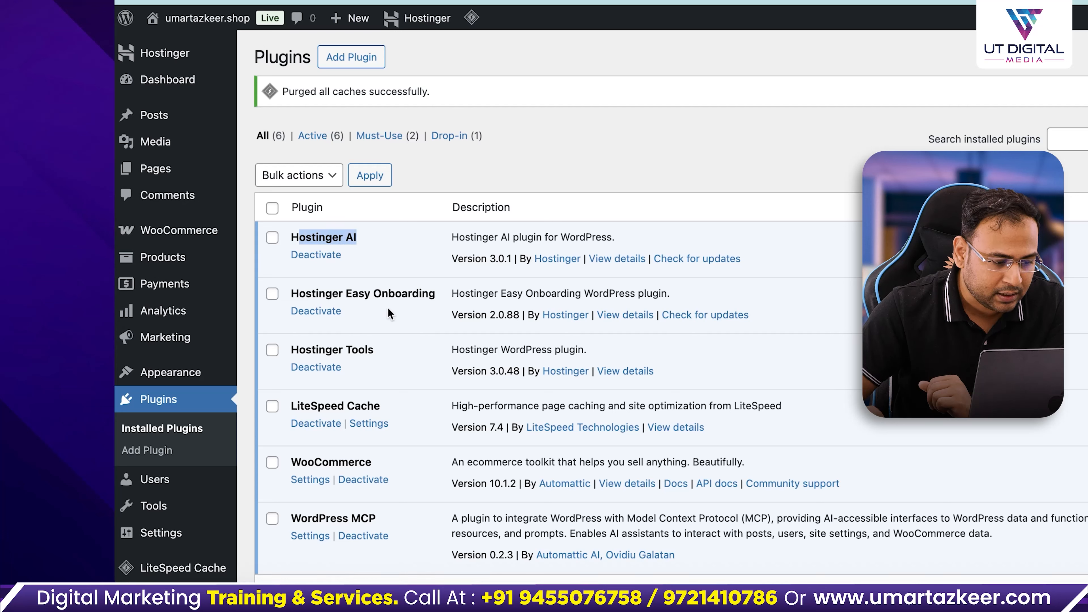
left_click_drag(433, 294, 304, 293)
left_click(402, 326)
left_click_drag(377, 349, 302, 343)
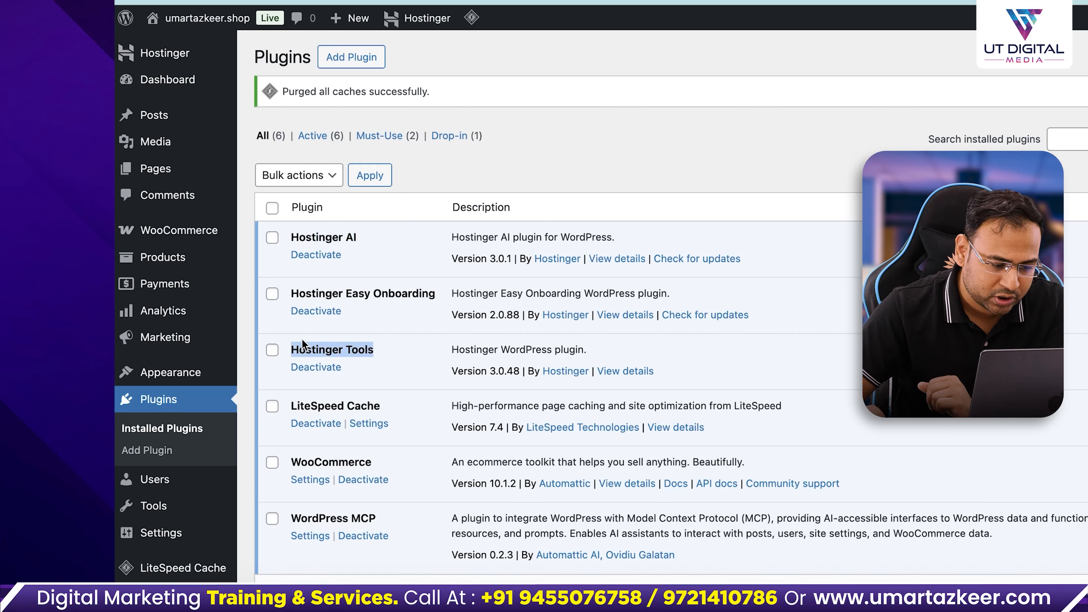
left_click(404, 348)
left_click_drag(386, 518, 293, 517)
left_click(391, 522)
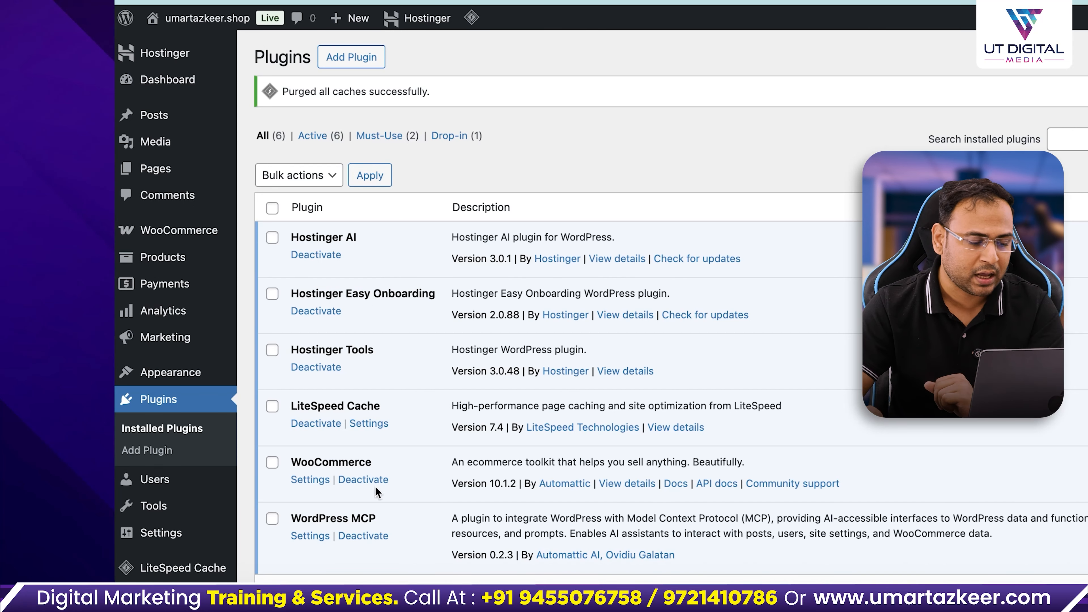
left_click_drag(391, 521, 301, 518)
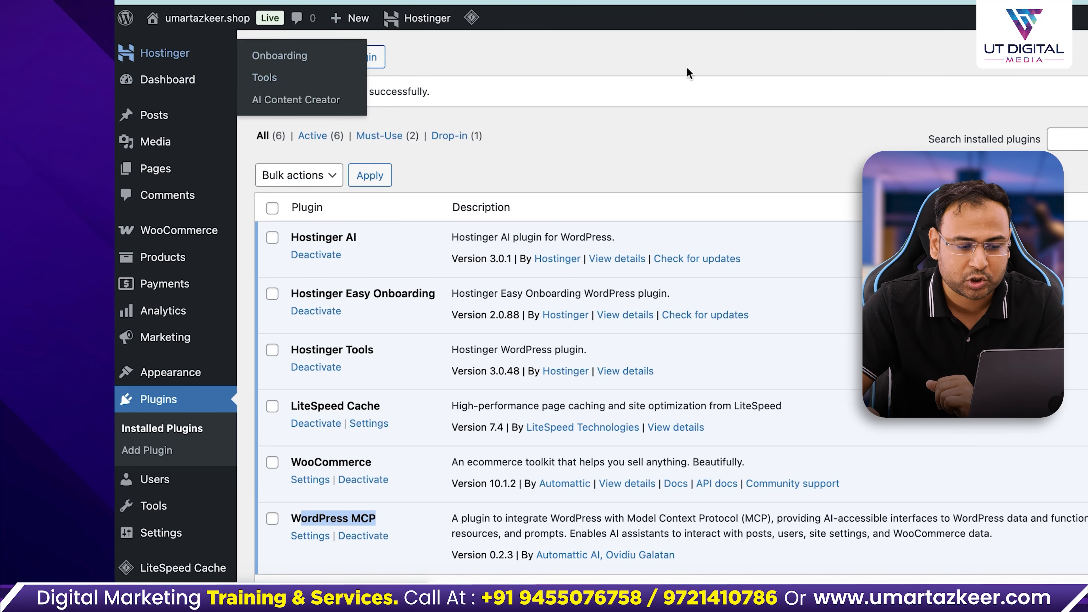
left_click(706, 71)
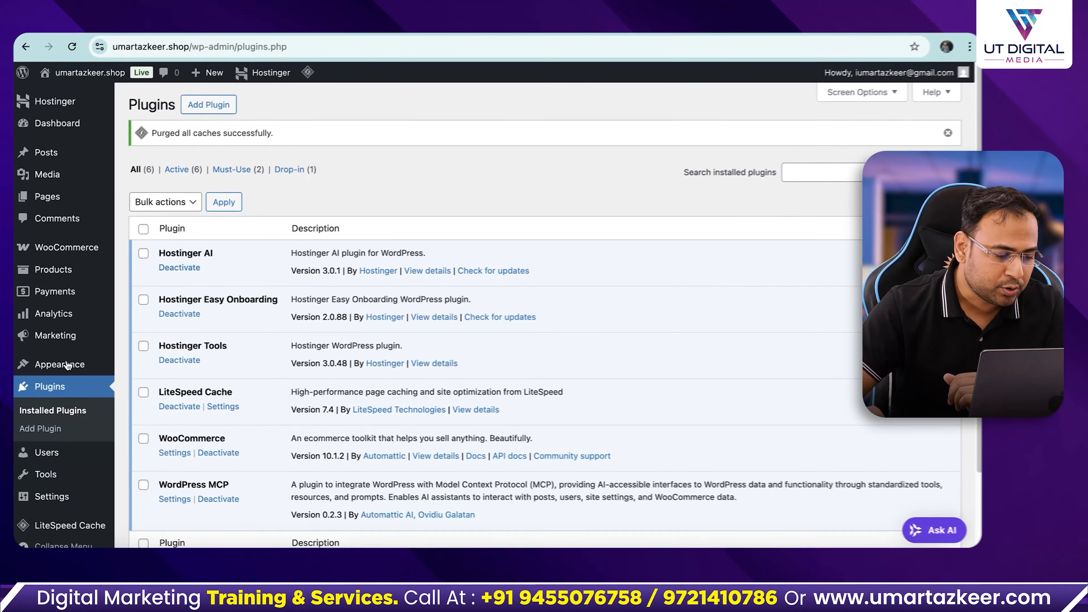
Open the MCP plugin's settings page to view its general settings
mouse_move(118, 488)
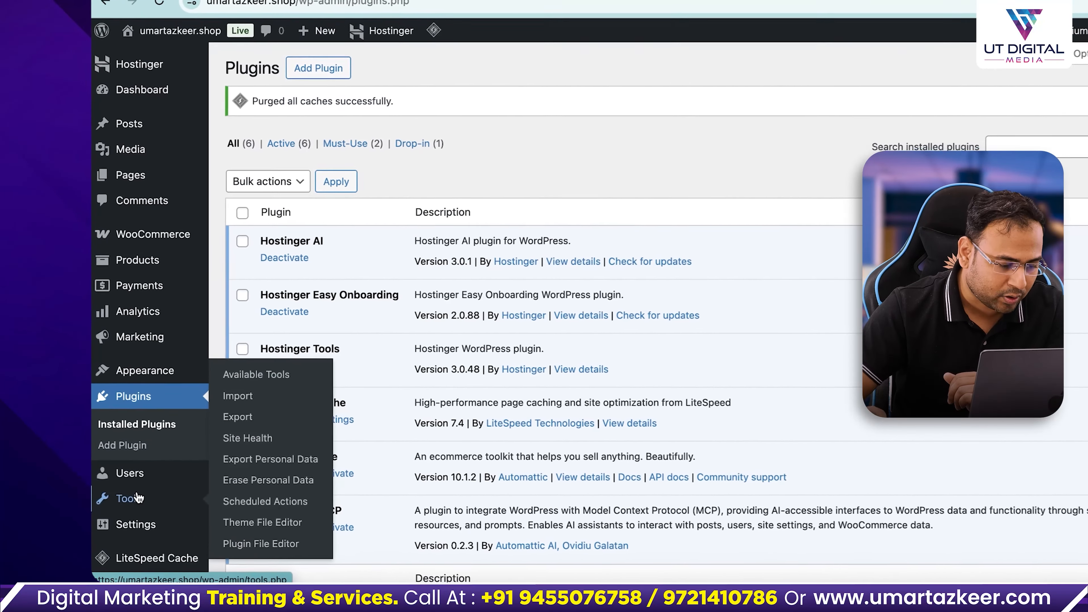
scroll(128, 489, "down", 2)
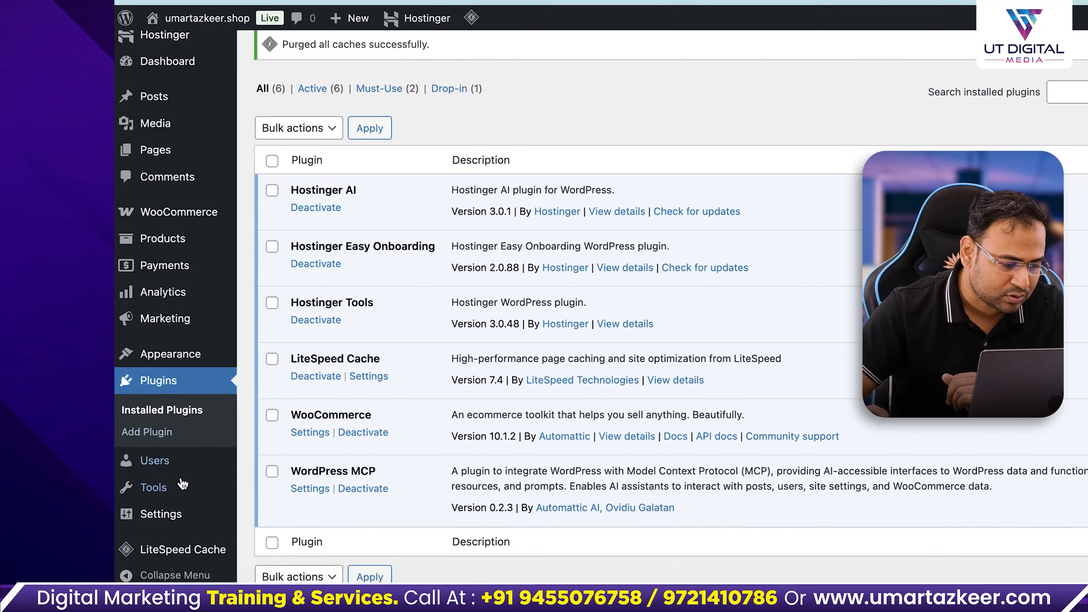
mouse_move(154, 514)
left_click(267, 530)
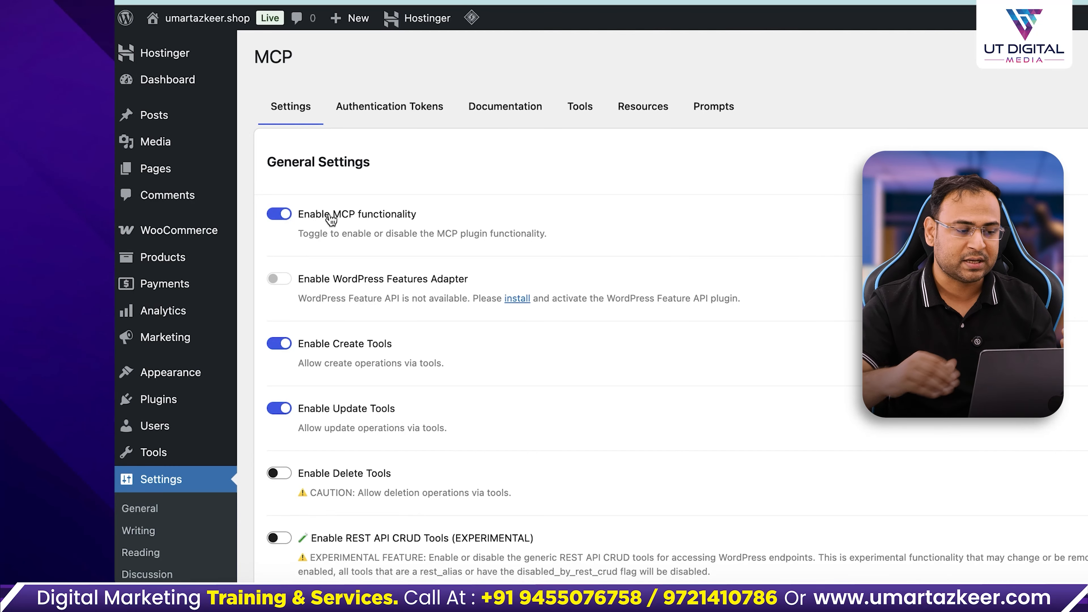
From the site's Pages list, ask the Kodee AI assistant to create a page by the name of Umarnewpage
left_click(156, 169)
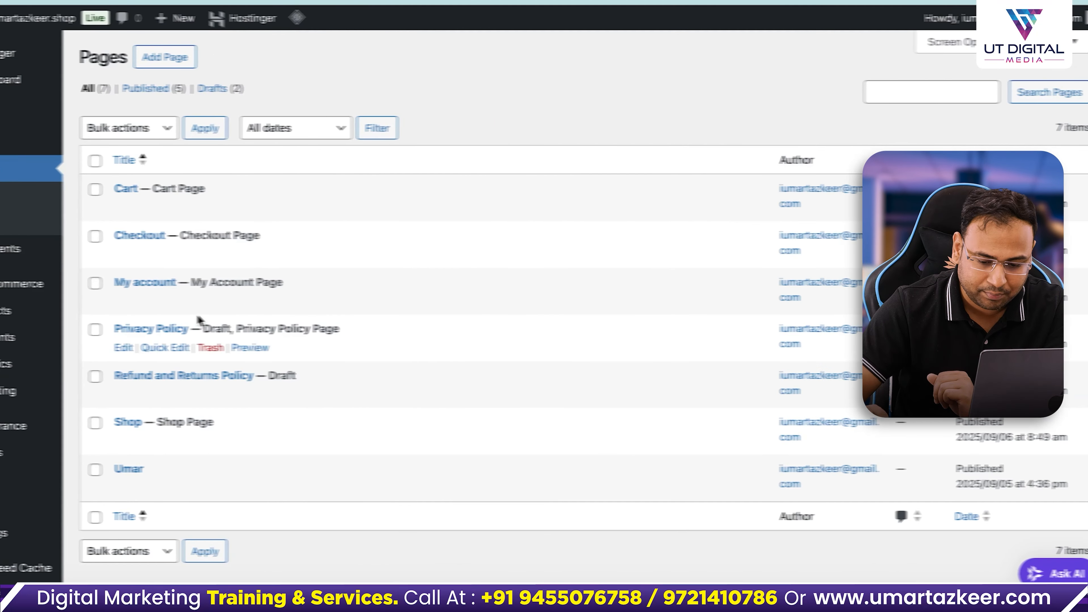
left_click(833, 573)
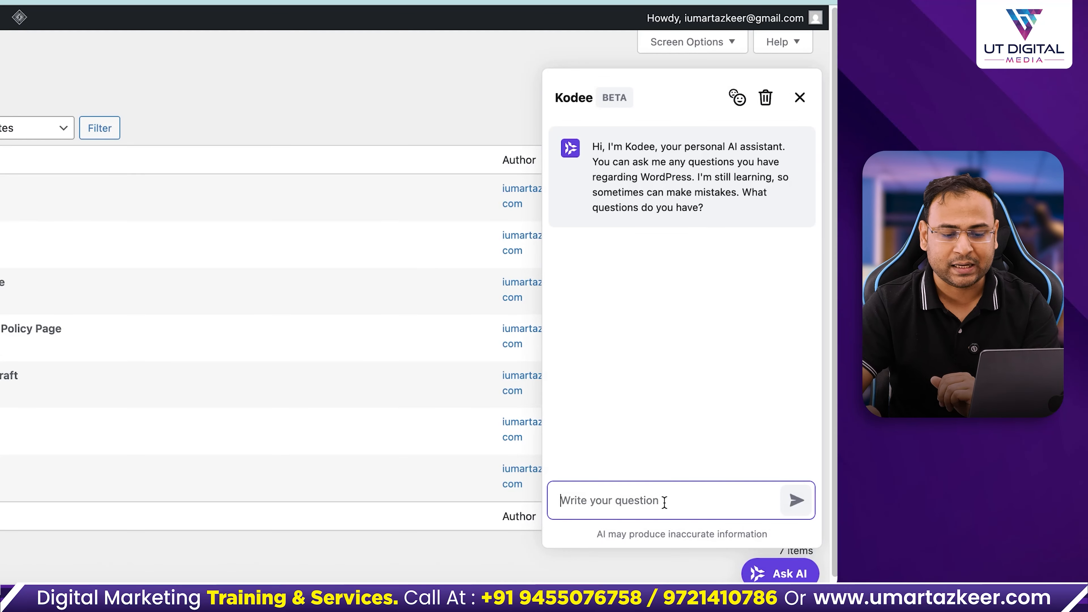
type("Hi, ")
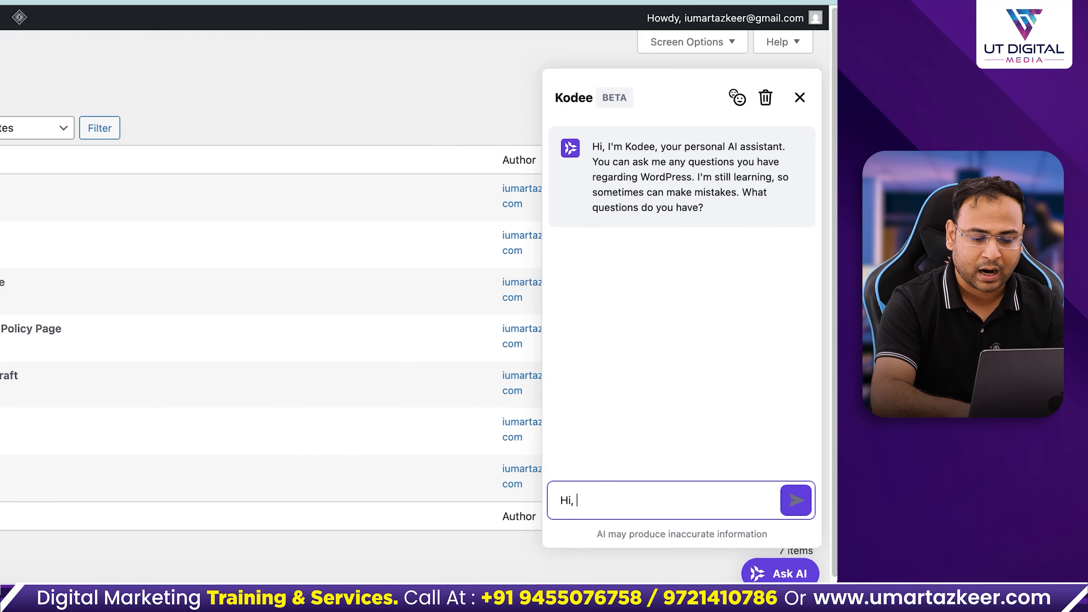
type("I want to create ")
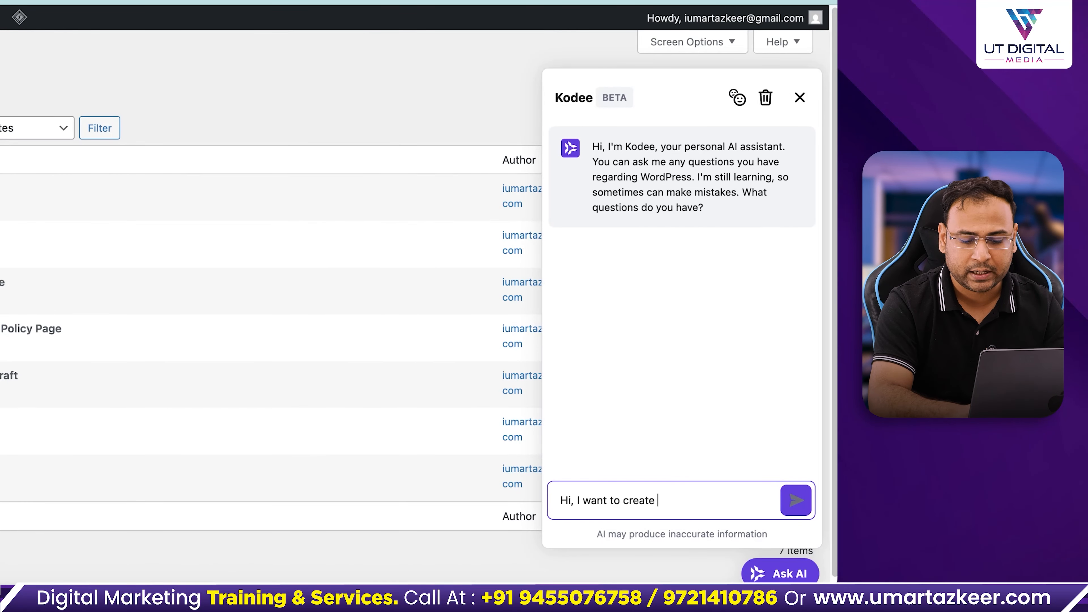
type("a page by the")
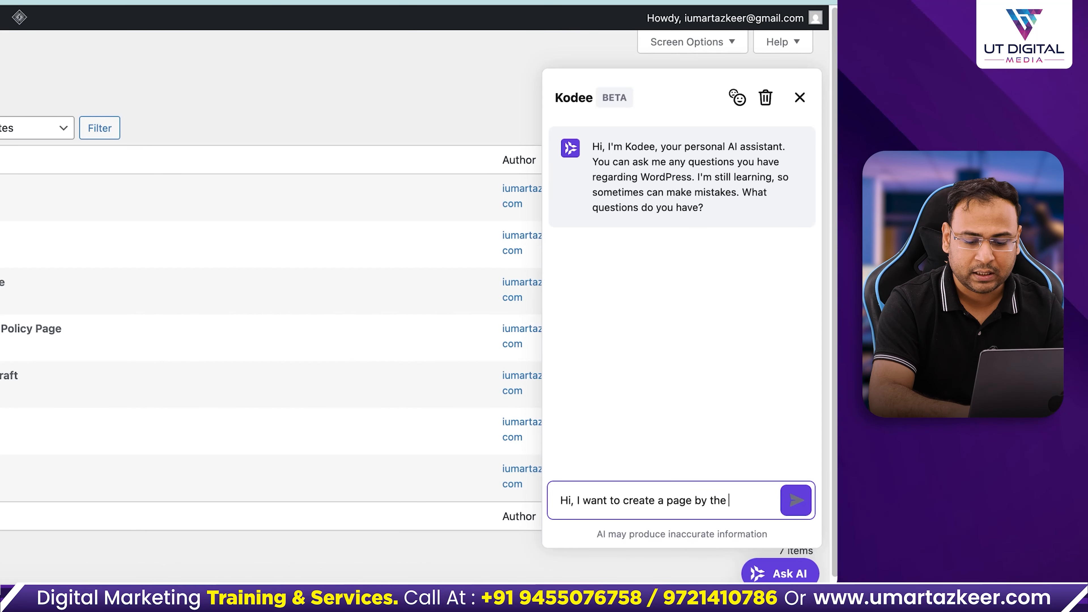
type(" name of Umarnewpage.")
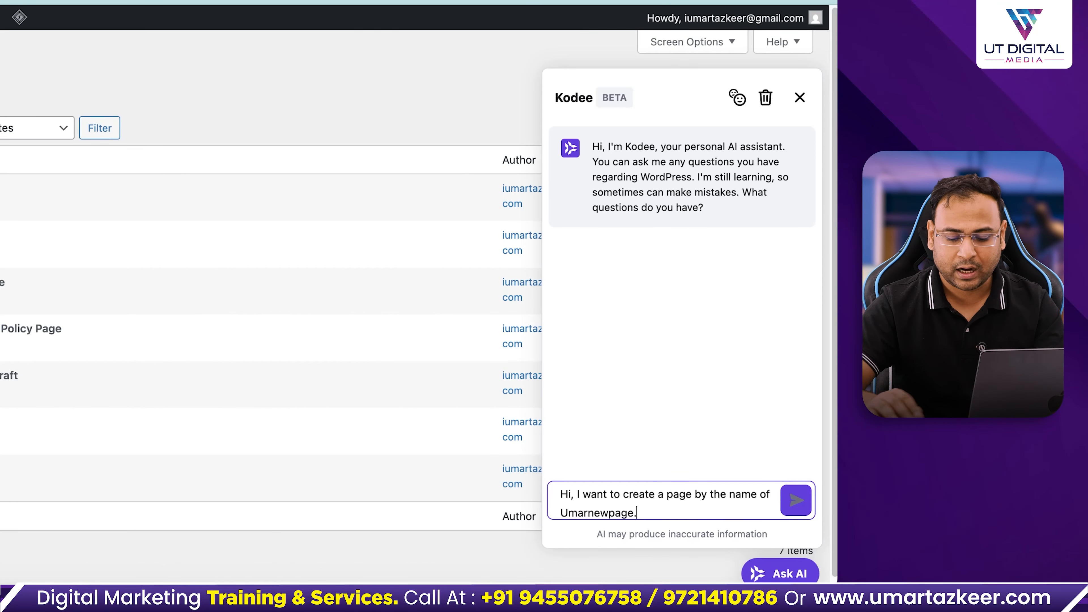
key("Return")
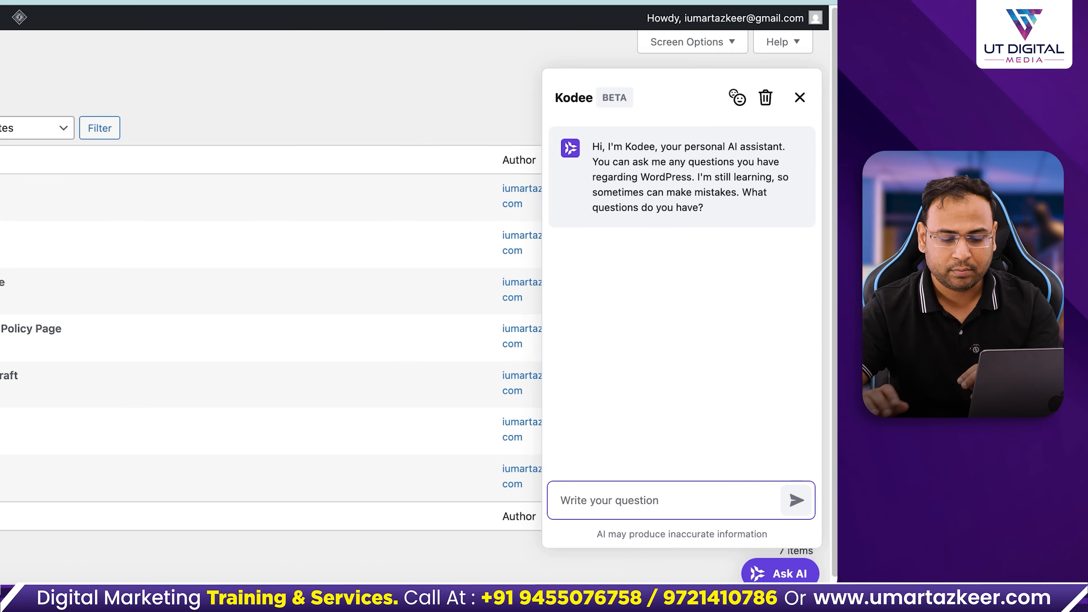
Read Kodee's reply about the new page, open the linked Umarnewpage and check its address and content
left_click_drag(593, 317, 702, 318)
left_click(757, 318)
left_click_drag(628, 330, 702, 330)
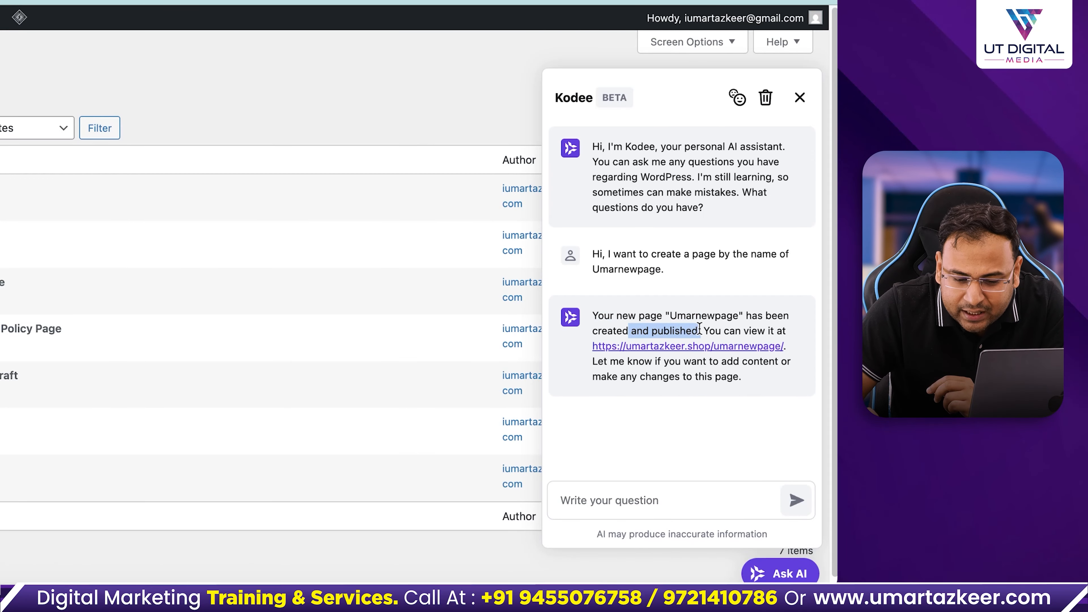
left_click(724, 331)
left_click(722, 346)
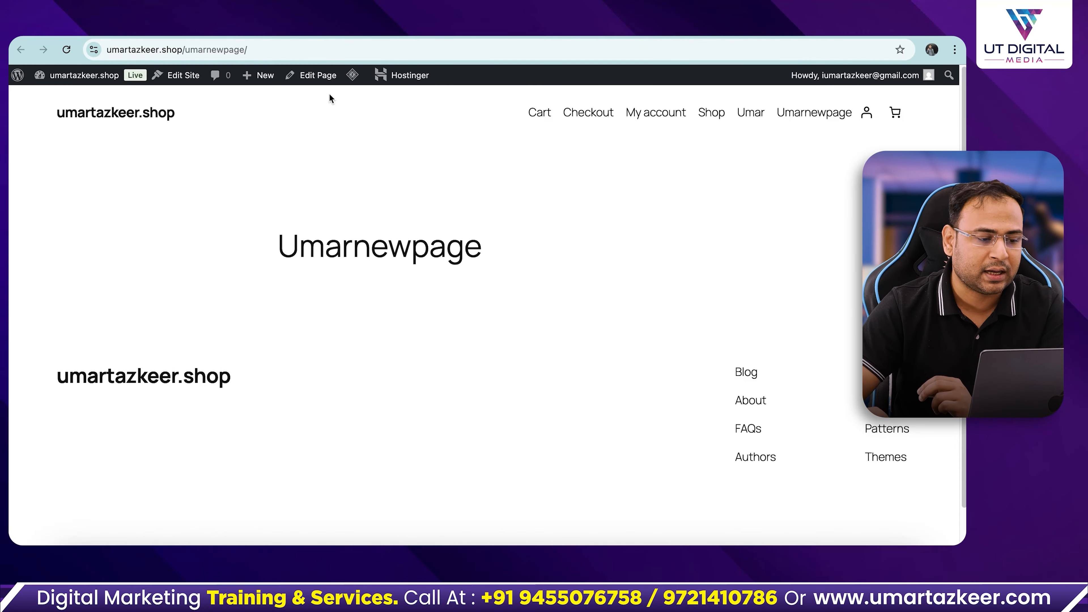
left_click(284, 48)
left_click_drag(284, 49, 206, 49)
scroll(507, 281, "down", 1)
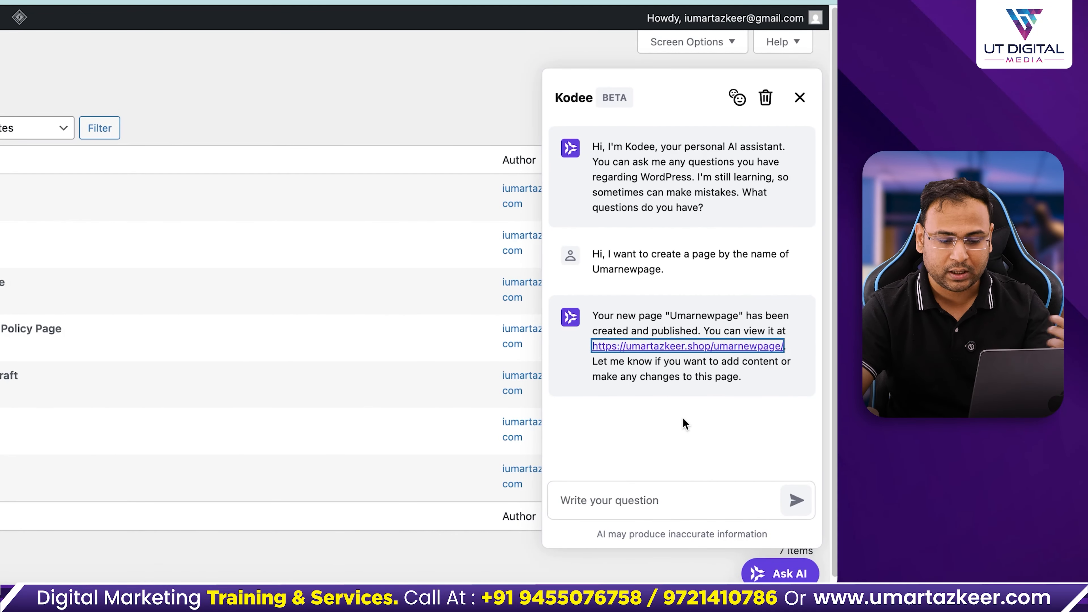
Ask Kodee to write 300 words of content on what is digital marketing and publish it on umarnewpage
left_click(660, 493)
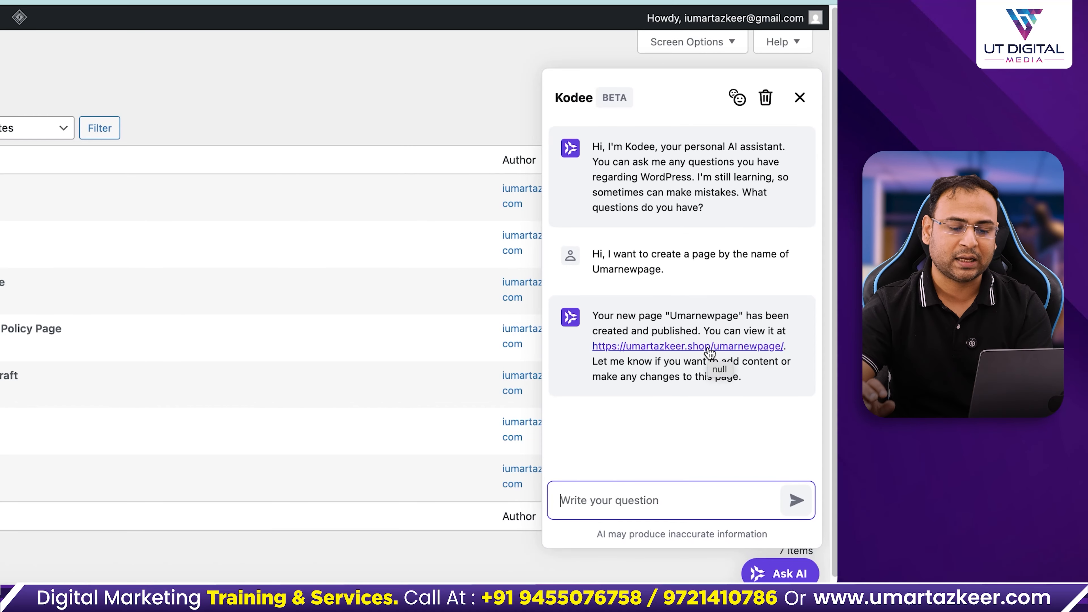
type("Write me a 300 words content for what is digital marketing and publish it on umarnewpage")
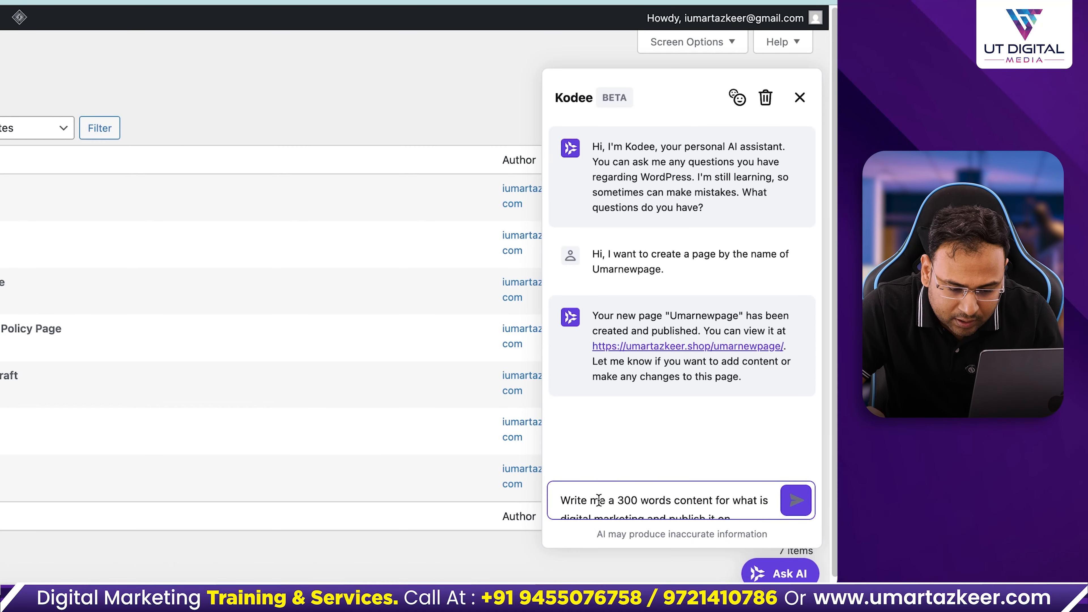
scroll(642, 501, "down", 1)
scroll(641, 509, "down", 3)
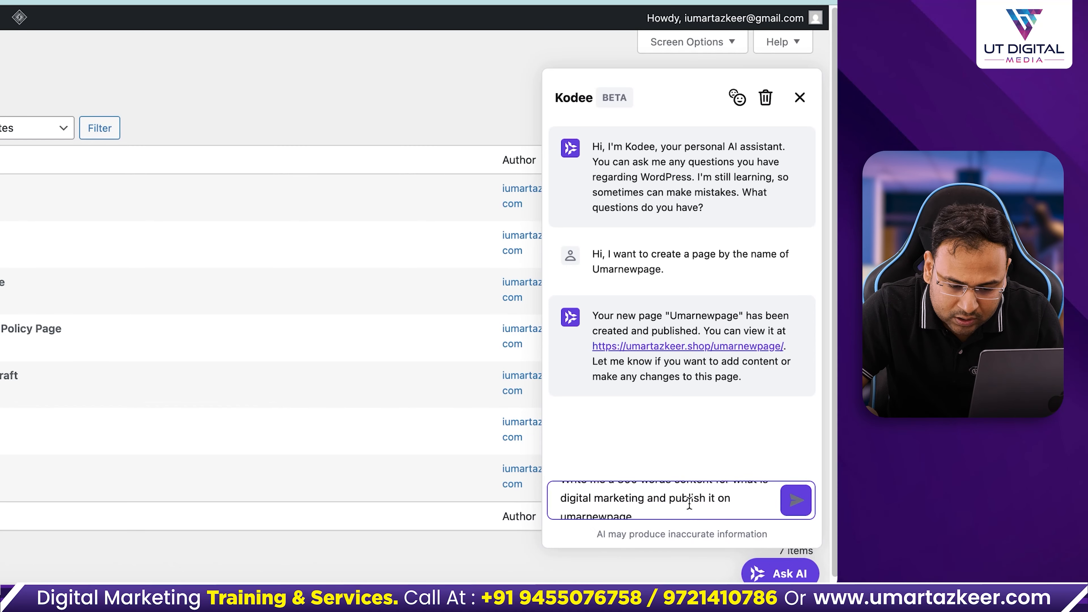
scroll(685, 508, "up", 3)
scroll(687, 512, "down", 2)
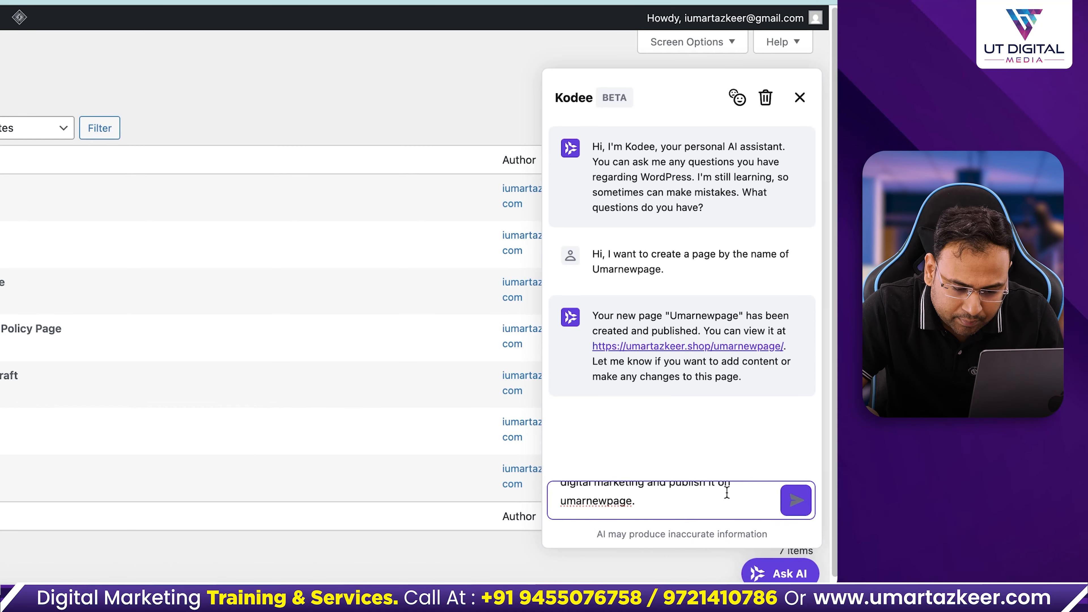
scroll(643, 502, "up", 2)
left_click(796, 500)
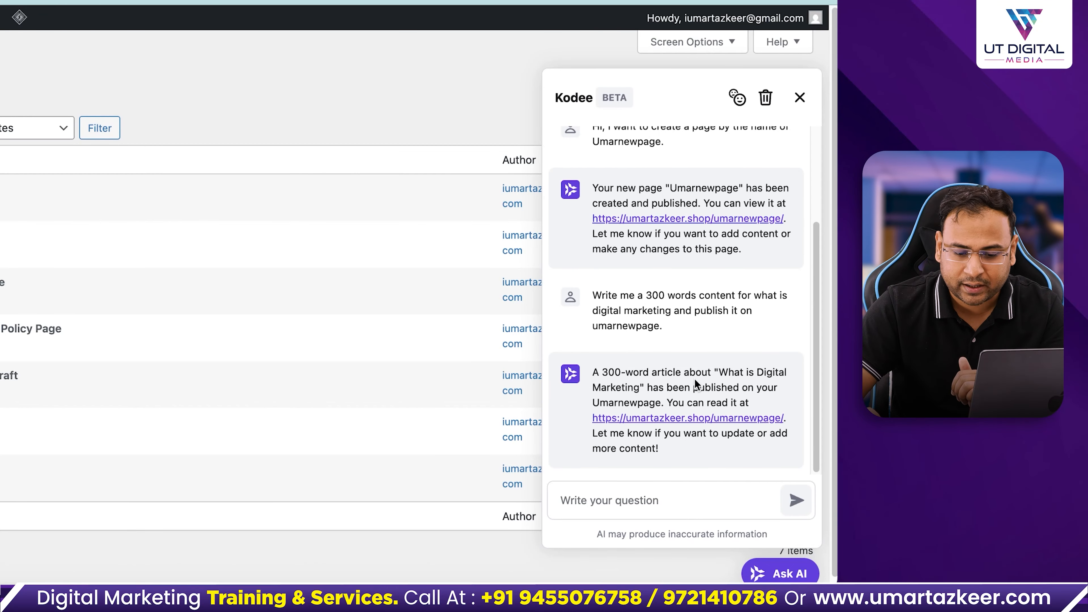
Open Umarnewpage from Kodee's reply to review the digital marketing article, and look at the site's Shop page
left_click(719, 420)
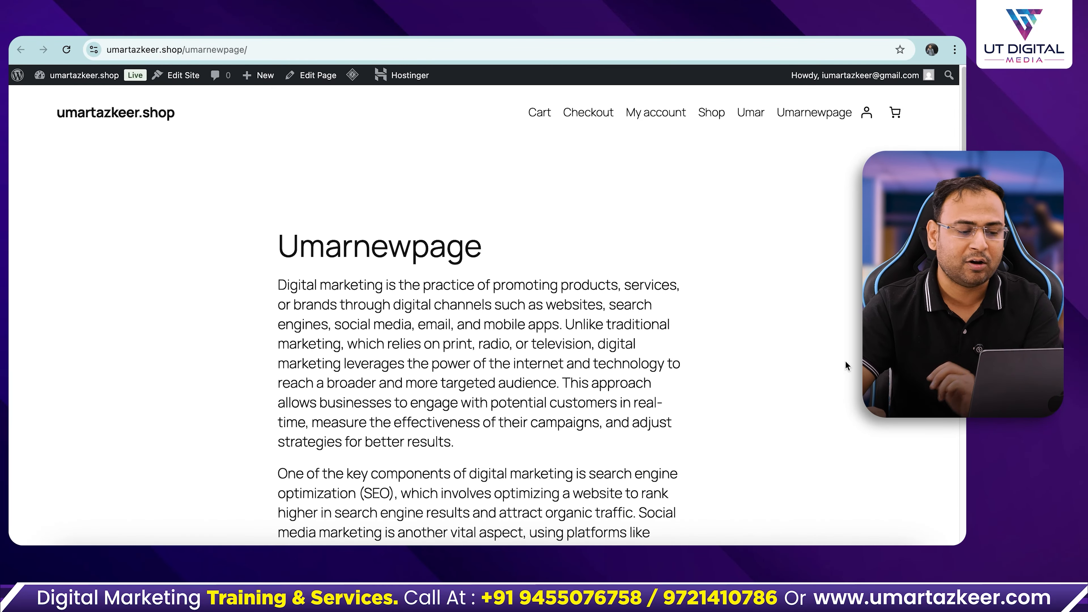
scroll(445, 233, "down", 4)
left_click_drag(316, 158, 478, 286)
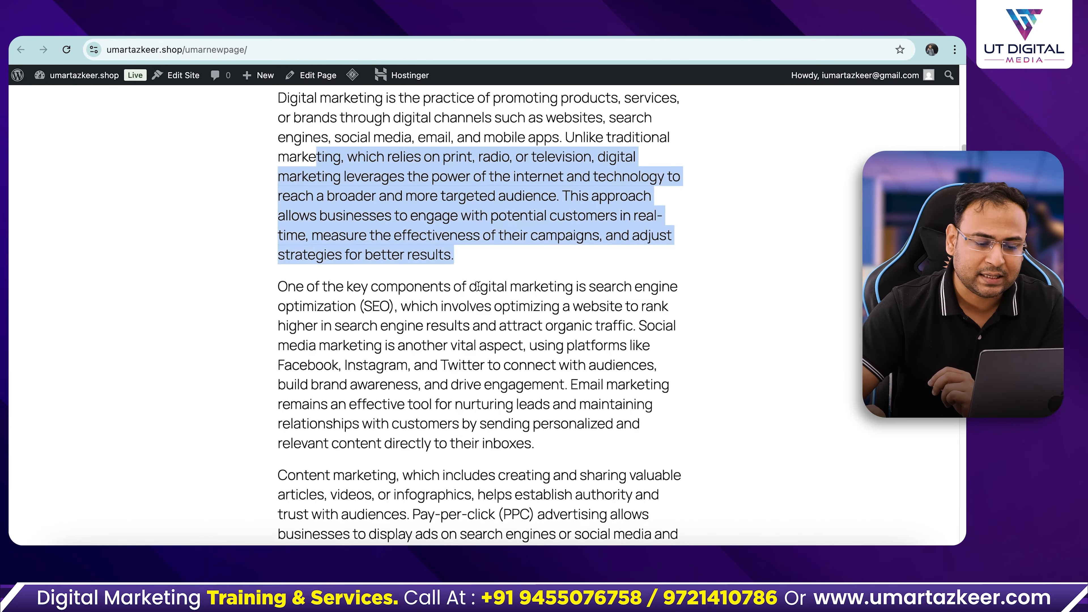
left_click(479, 287)
scroll(479, 287, "up", 5)
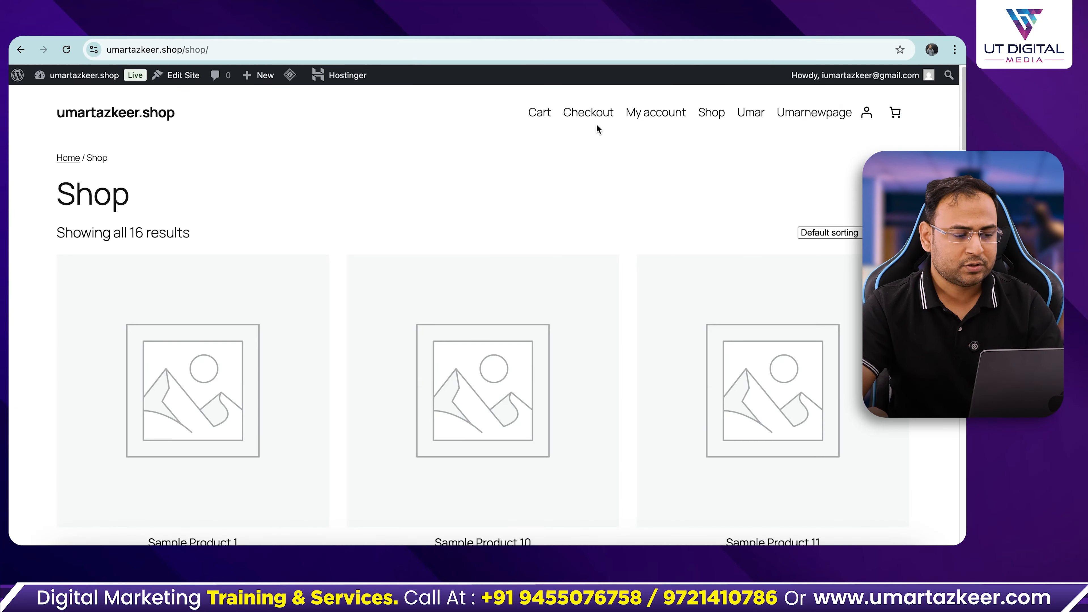
left_click_drag(57, 194, 465, 209)
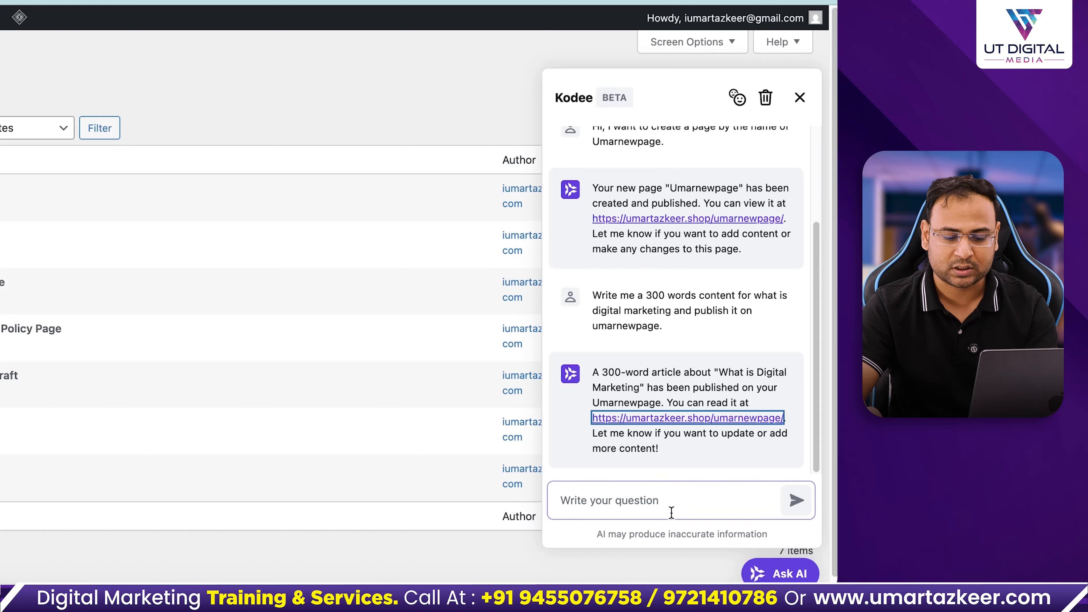
Ask Kodee to add a new product by the name newumar, priced at 40$, with the description "this is a new product."
left_click(671, 502)
type("I want to add a new produc")
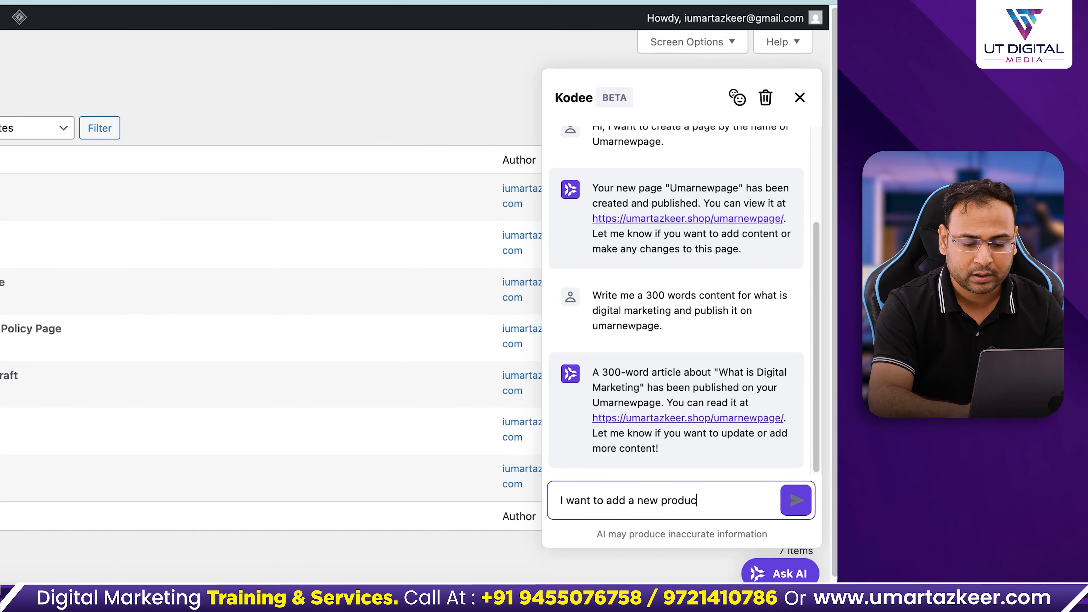
type("t by the name")
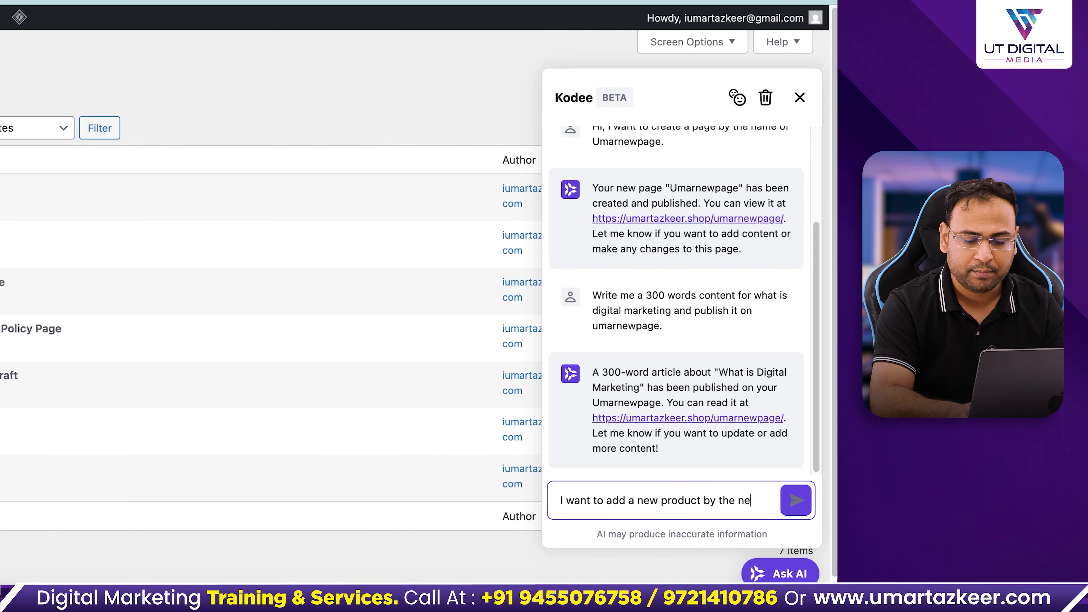
type(" new")
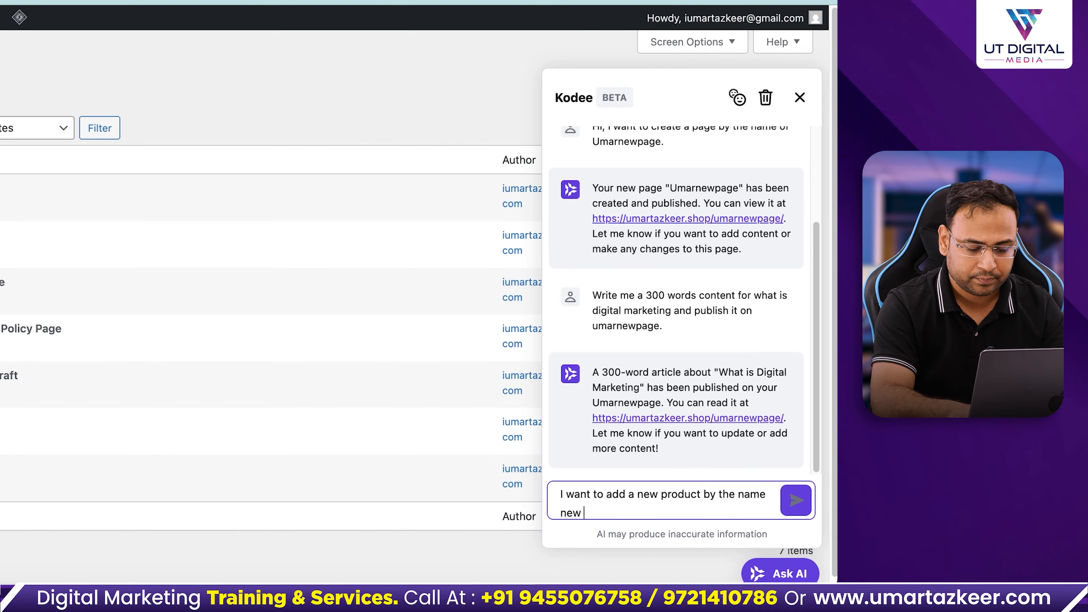
type("umar & pricing")
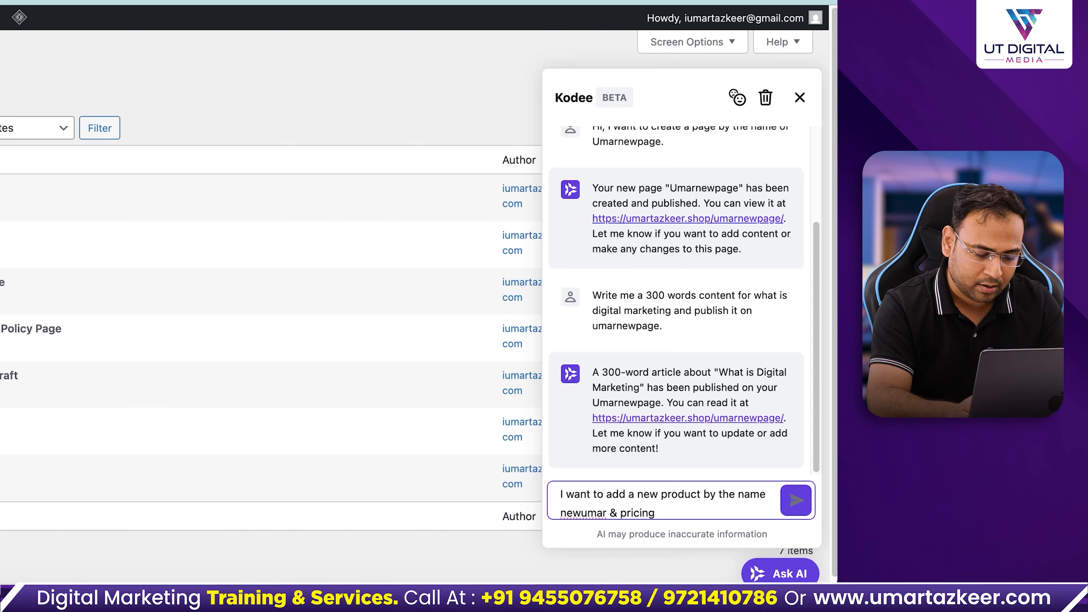
type(" 40$.")
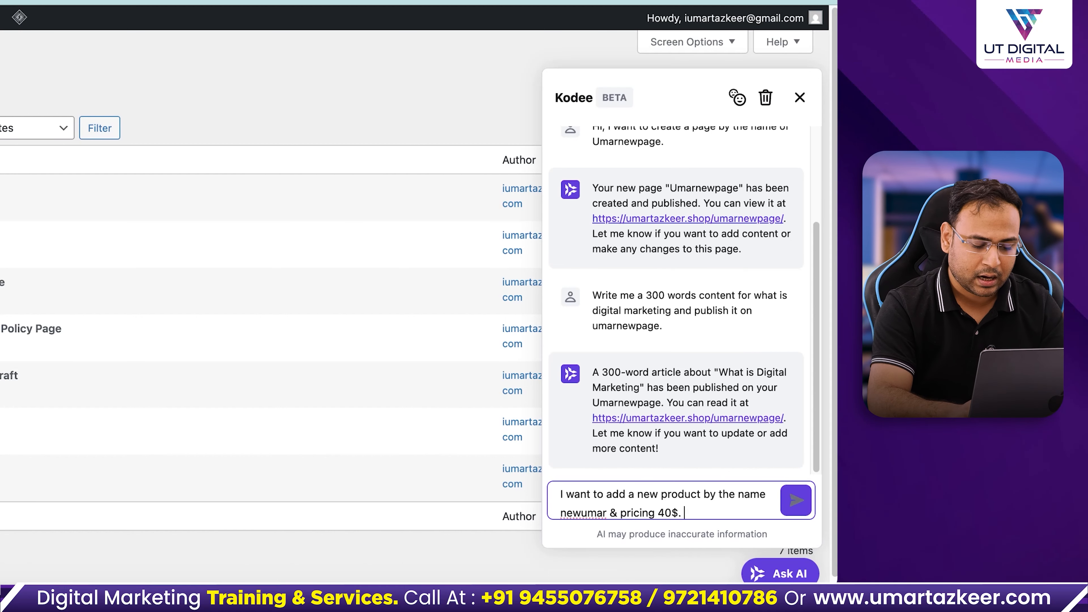
type(" And descri")
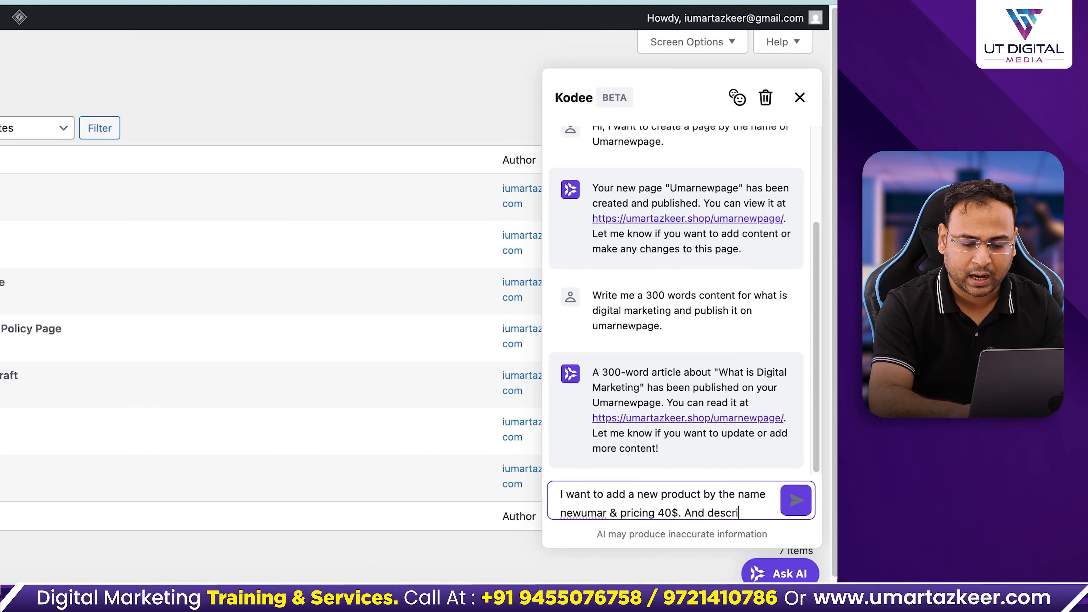
type("ption as : this is a new pro")
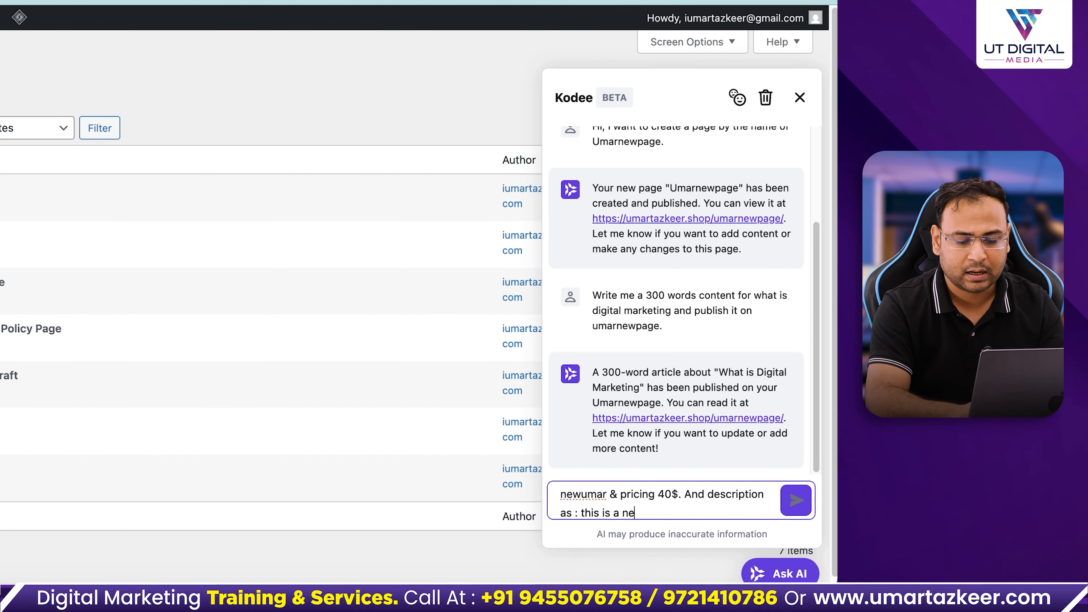
type("duct")
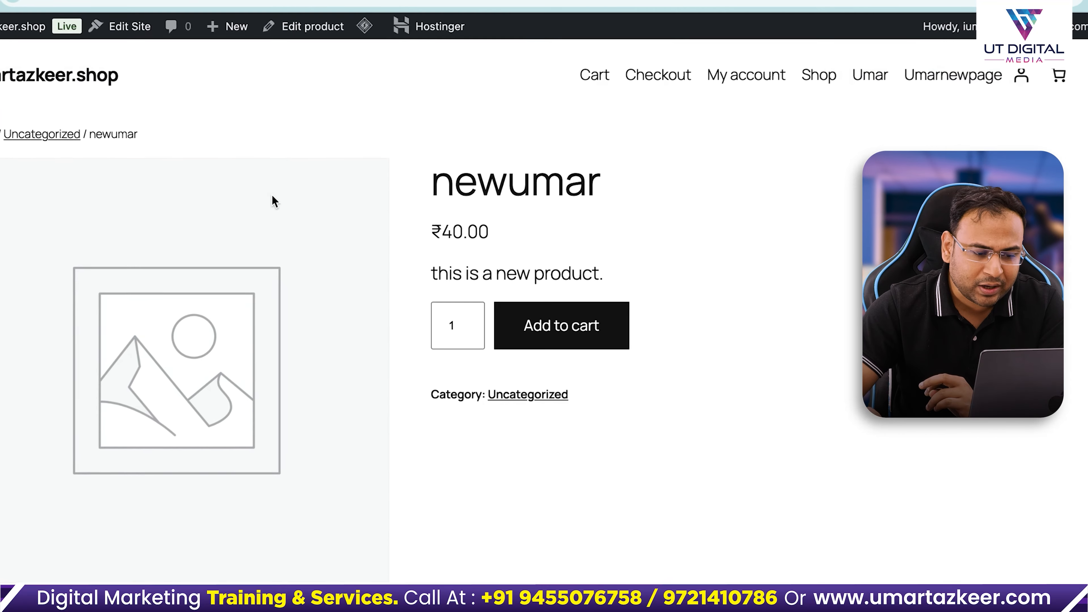
Check the name, price and description on the newumar product page
left_click_drag(418, 237, 533, 242)
left_click_drag(605, 185, 430, 185)
left_click(505, 274)
left_click_drag(418, 281, 620, 280)
left_click(753, 284)
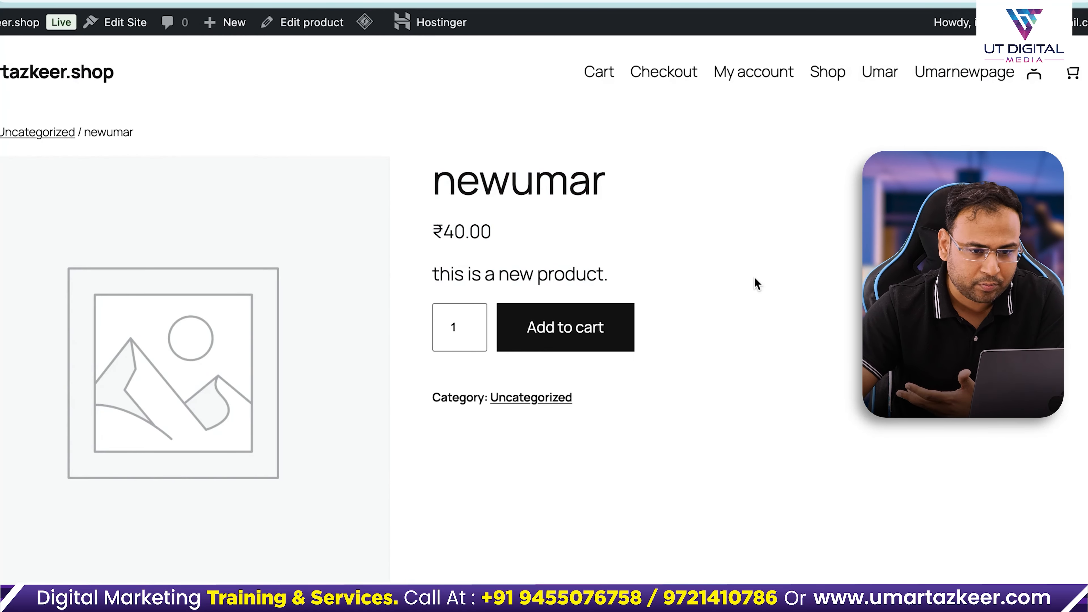
Return to the Kodee chat and ask it to change the newumar product's price to 10
key("ctrl+shift+Tab")
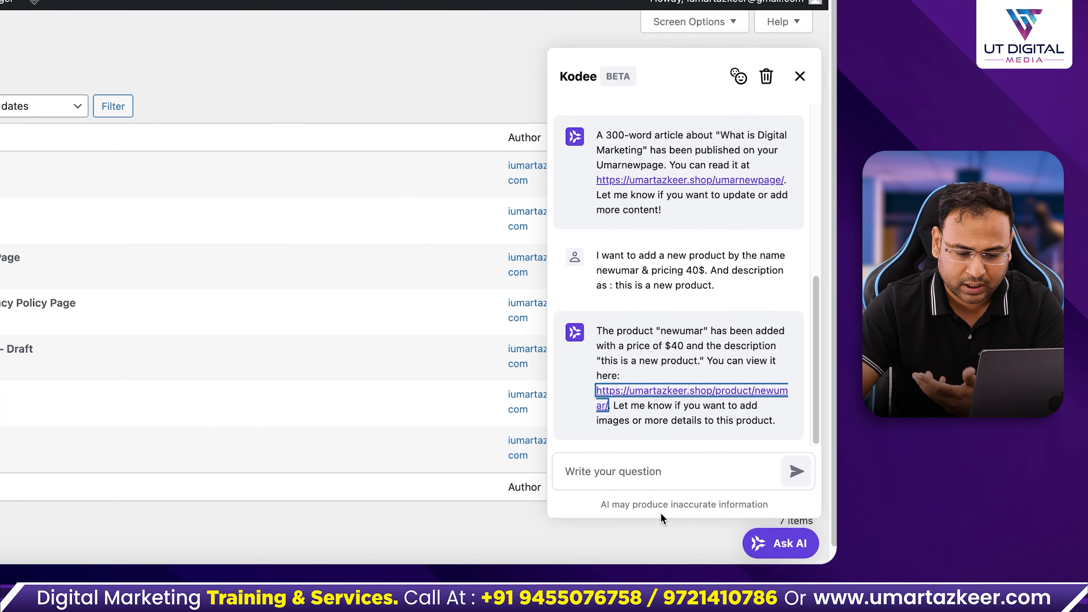
left_click(647, 475)
type("Change the pr")
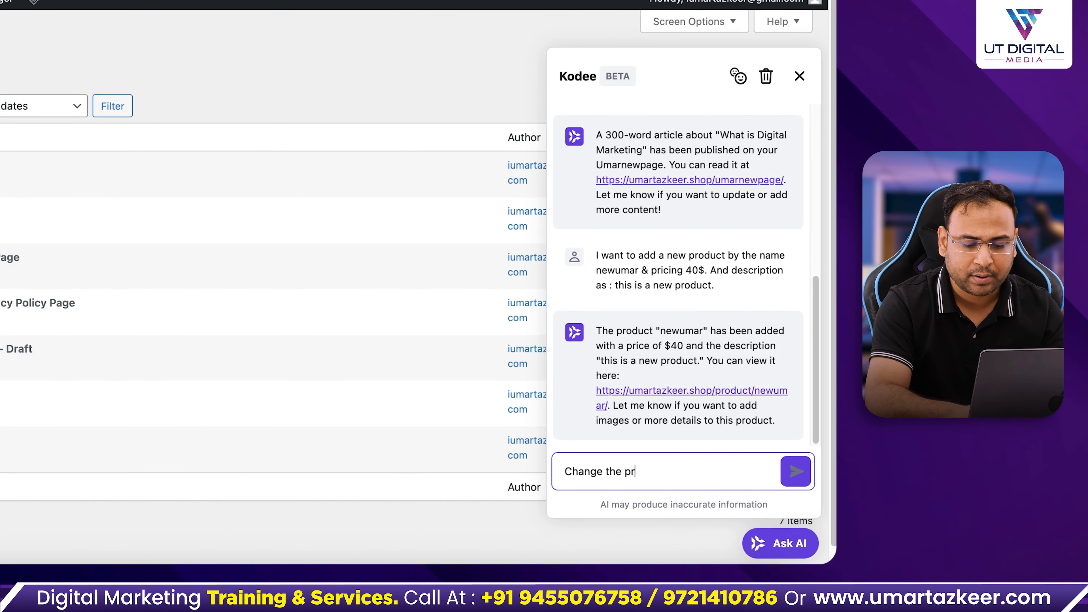
type("ice to 10")
key("Return")
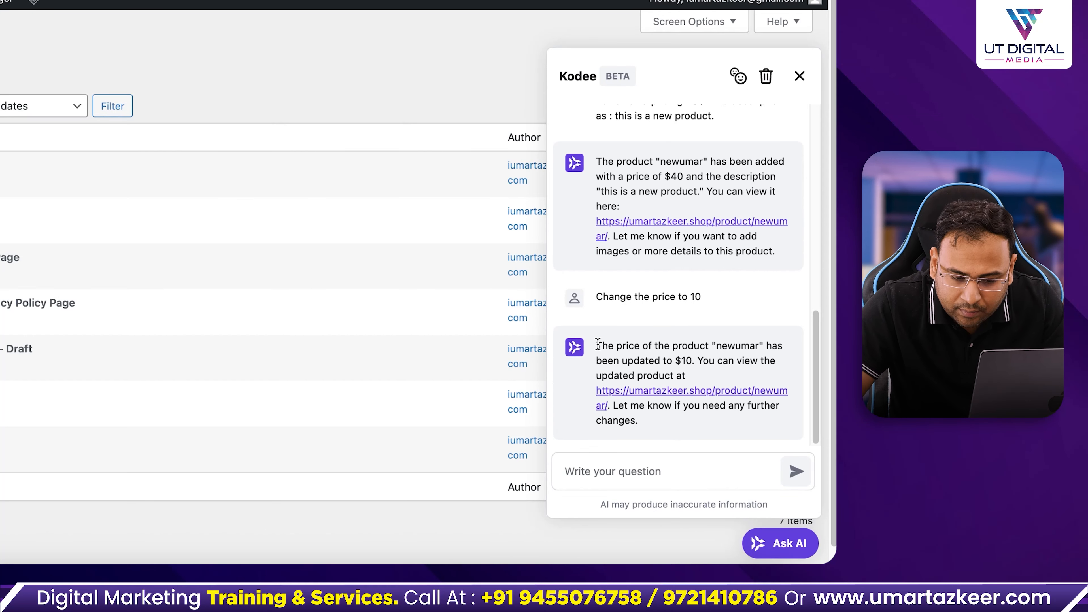
Read Kodee's reply about the newumar price update
left_click_drag(596, 346, 733, 345)
left_click(788, 345)
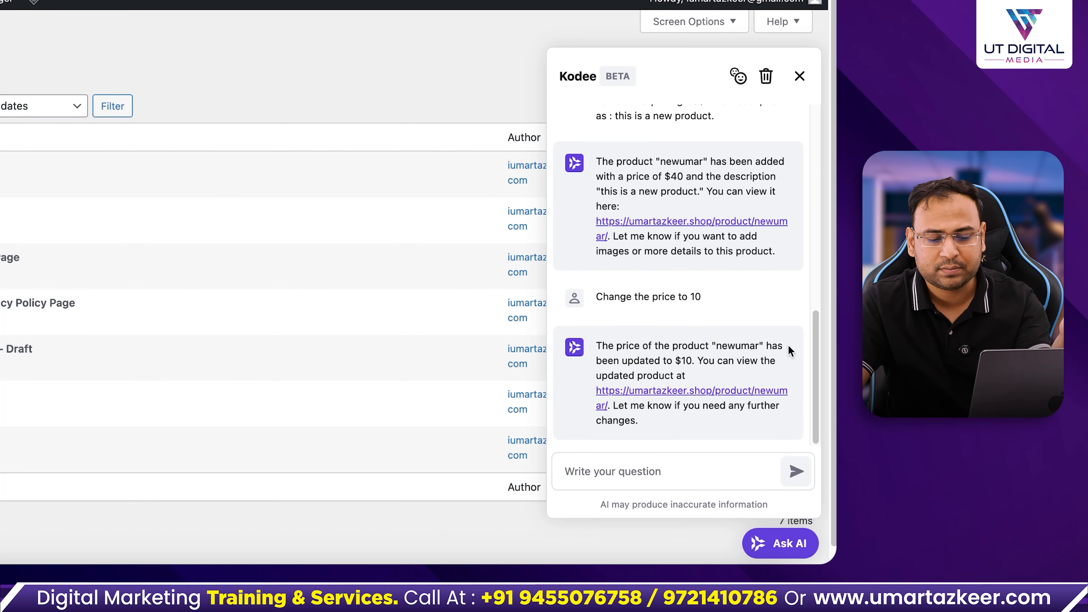
left_click_drag(726, 382, 641, 354)
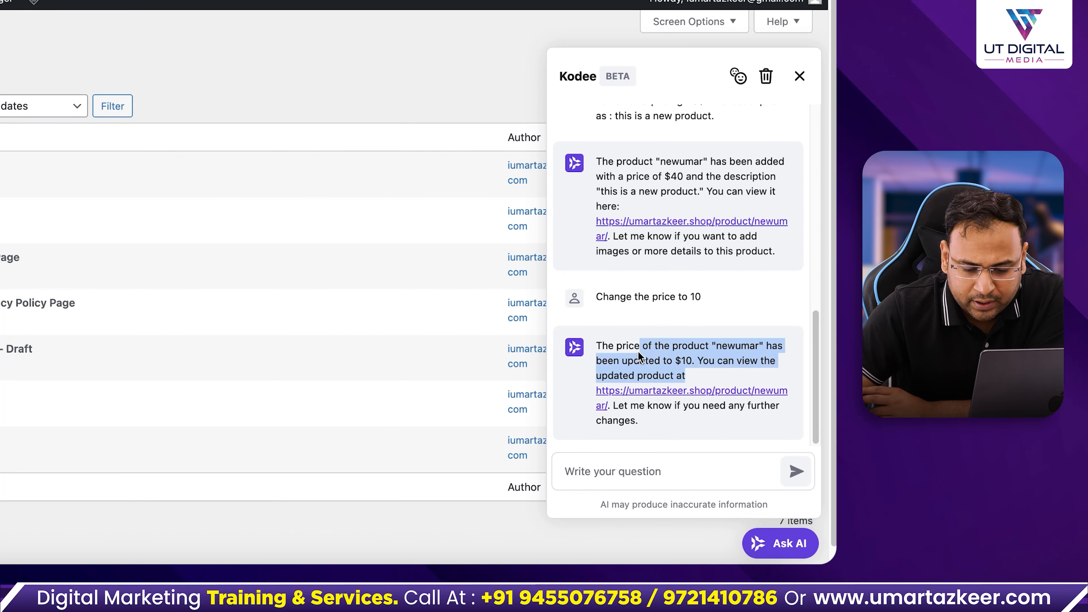
left_click(698, 358)
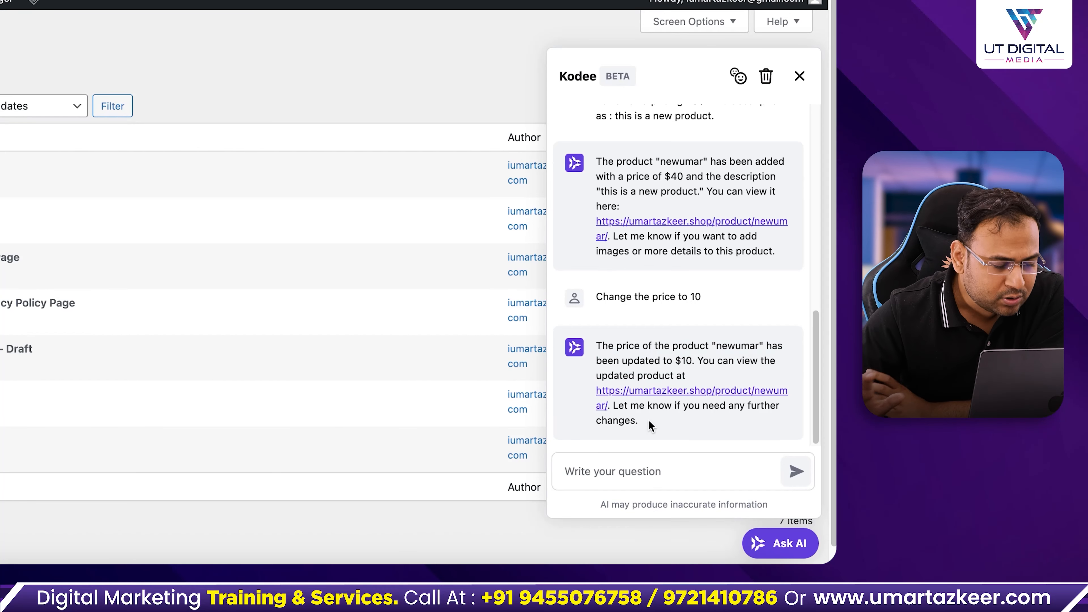